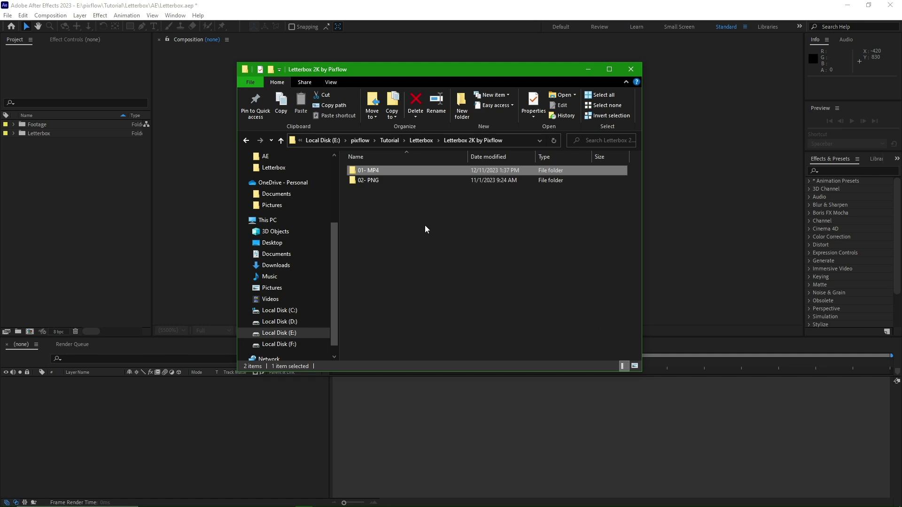
Step: Browse the 01- MP4 folder's Round Edge Dirty and Round Edge Clean letterbox folders
double_click(375, 172)
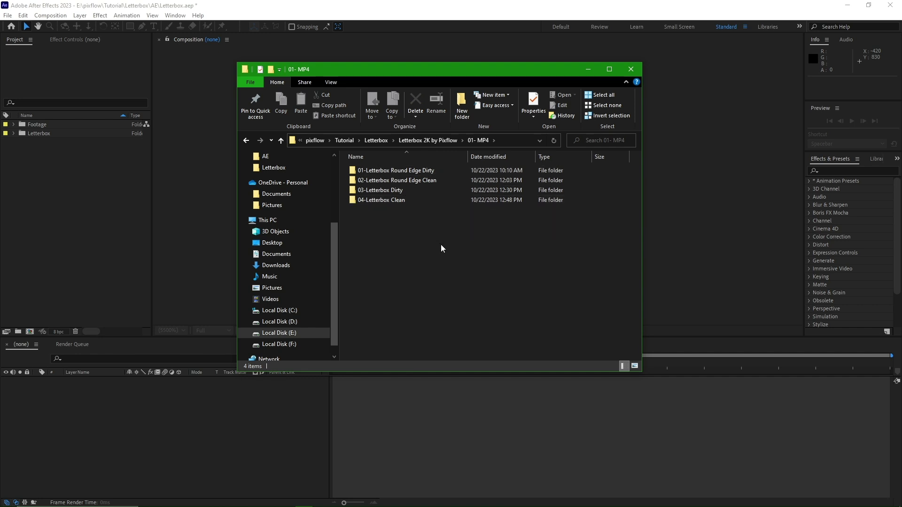
double_click(395, 170)
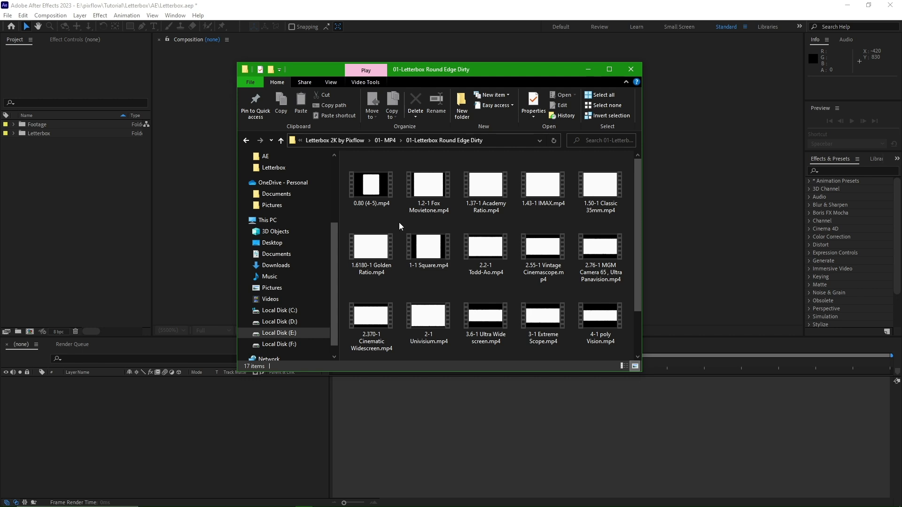
scroll(399, 223, "down", 2)
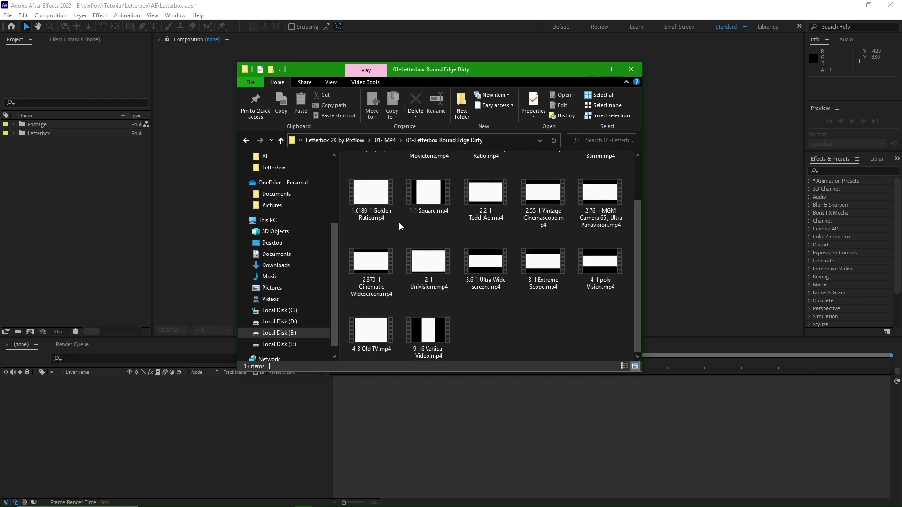
key("BackSpace")
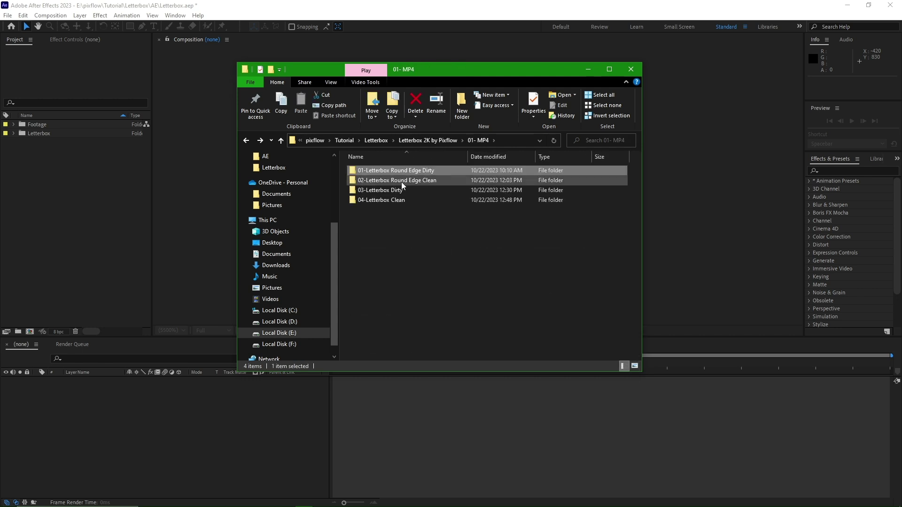
double_click(402, 181)
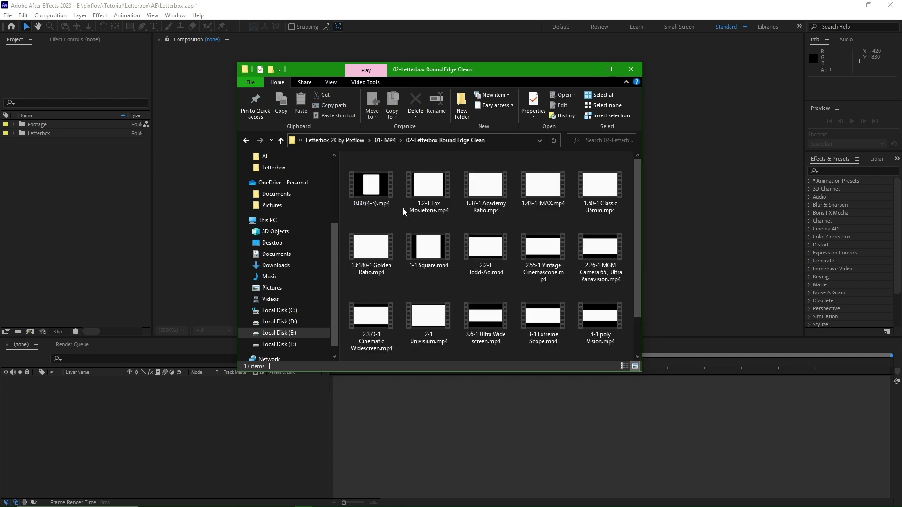
scroll(403, 208, "down", 1)
scroll(403, 208, "up", 1)
Step: Preview the 1.2-1 Fox Movietone.mp4 clip, then return to the 01- MP4 folder
left_click(439, 186)
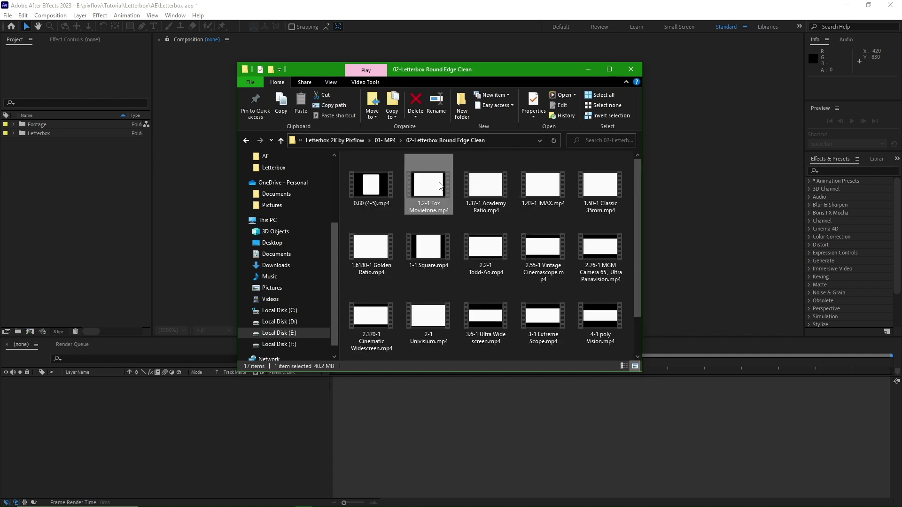
double_click(440, 185)
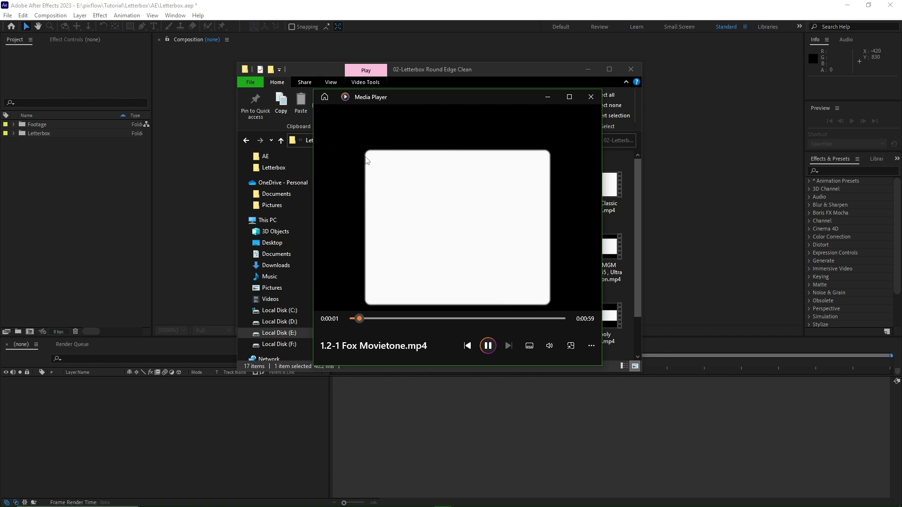
left_click(590, 97)
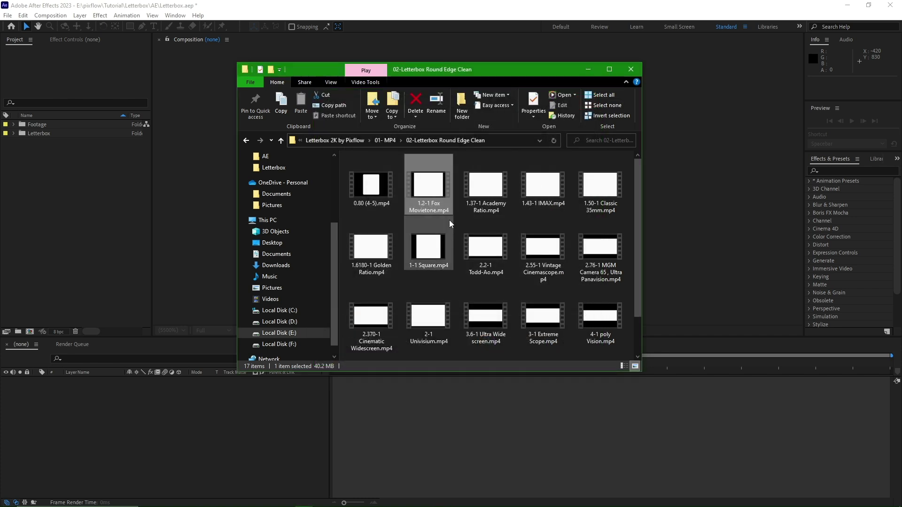
key("BackSpace")
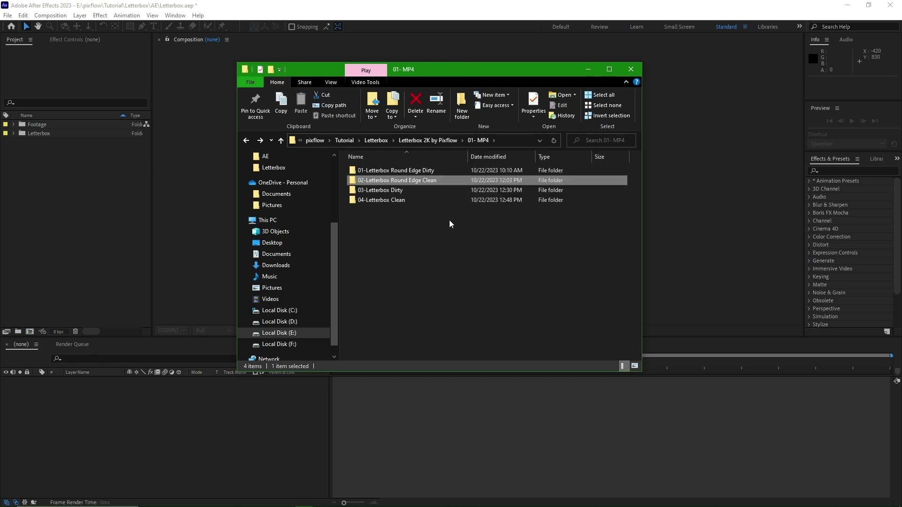
Step: Preview the 03-Letterbox Dirty 1.2-1 Fox Movietone clip, then browse 04-Letterbox Clean
double_click(387, 191)
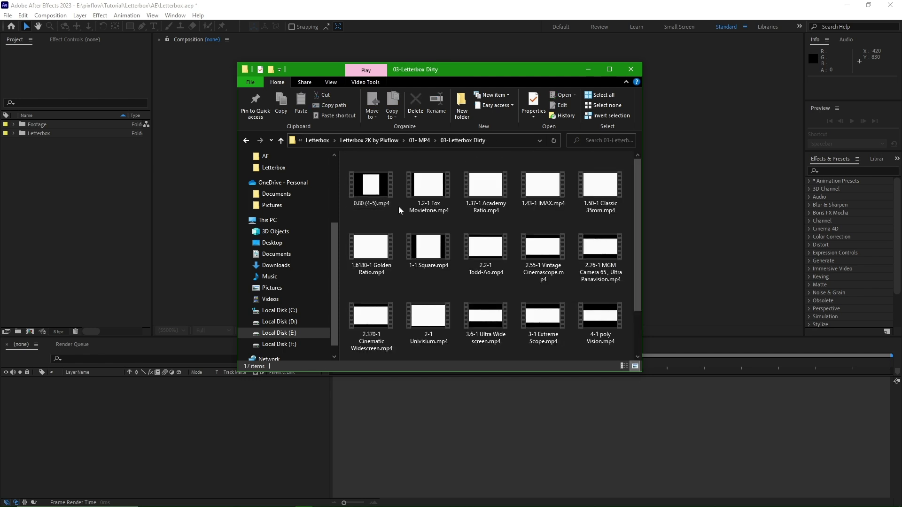
scroll(399, 220, "down", 2)
scroll(400, 220, "up", 2)
double_click(438, 206)
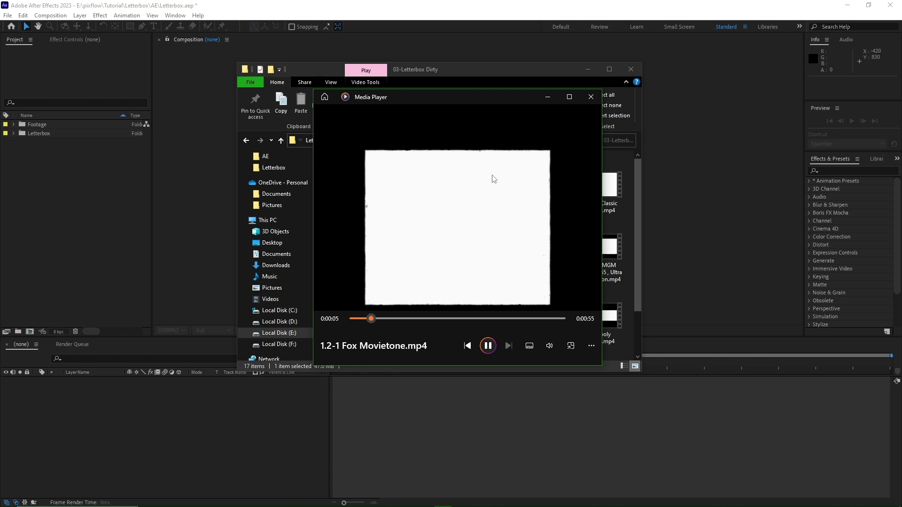
left_click(591, 97)
key("BackSpace")
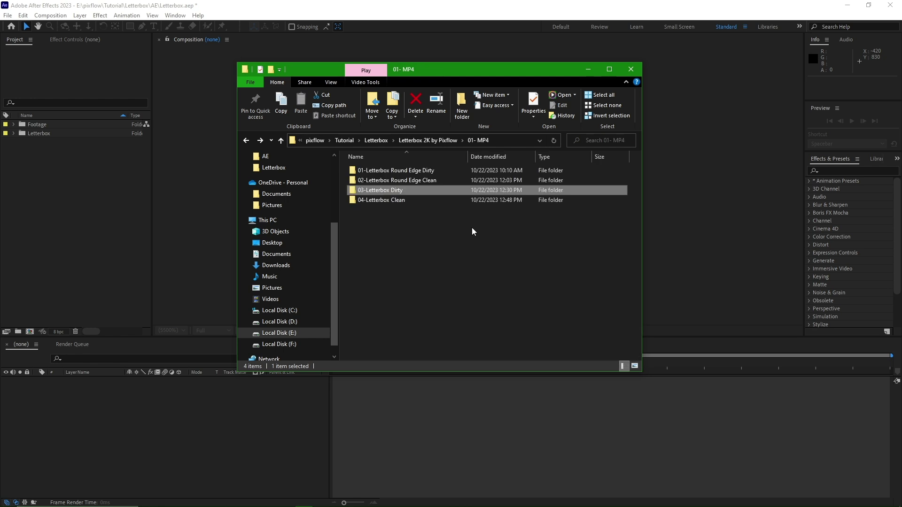
double_click(407, 202)
scroll(396, 231, "down", 3)
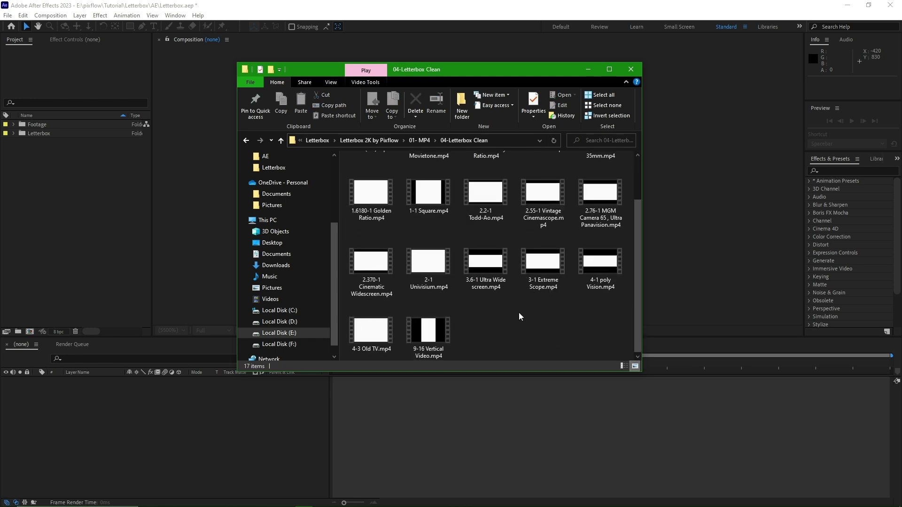
key("BackSpace")
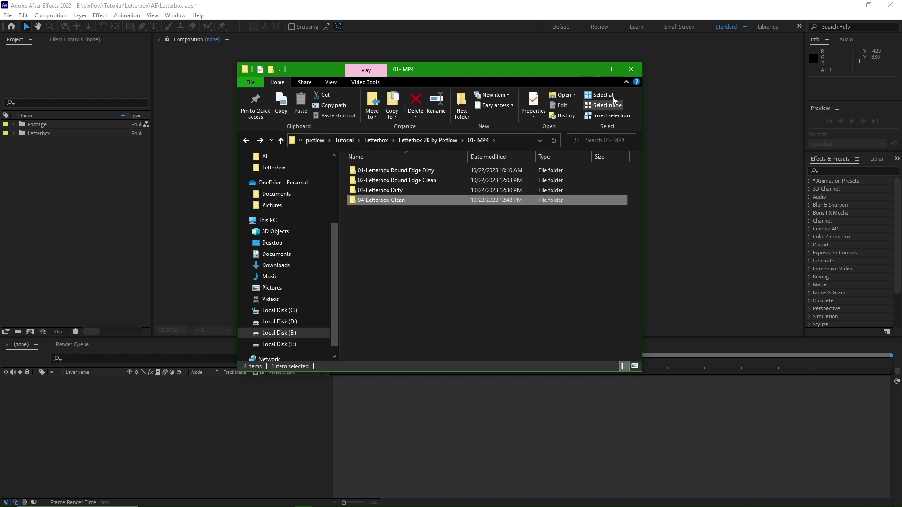
Step: Close File Explorer and create a 1920x1080 composition named Comp 1
left_click(629, 71)
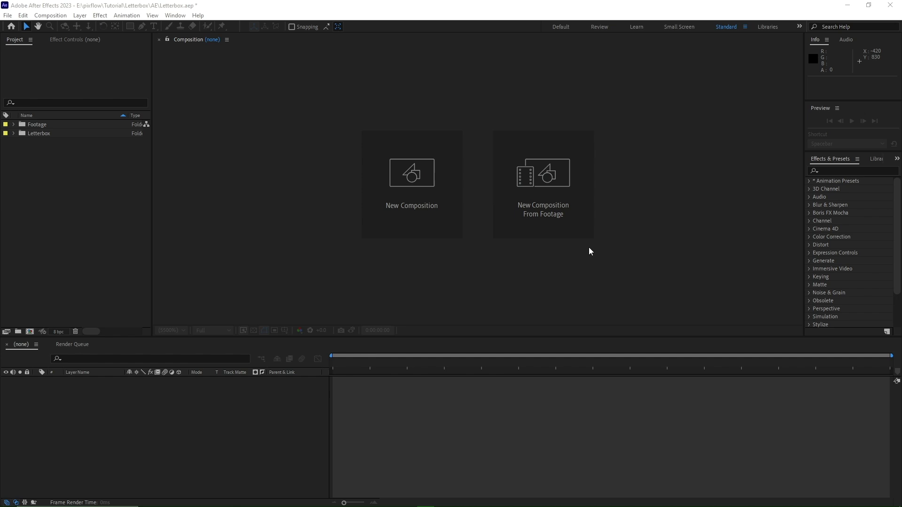
left_click(455, 227)
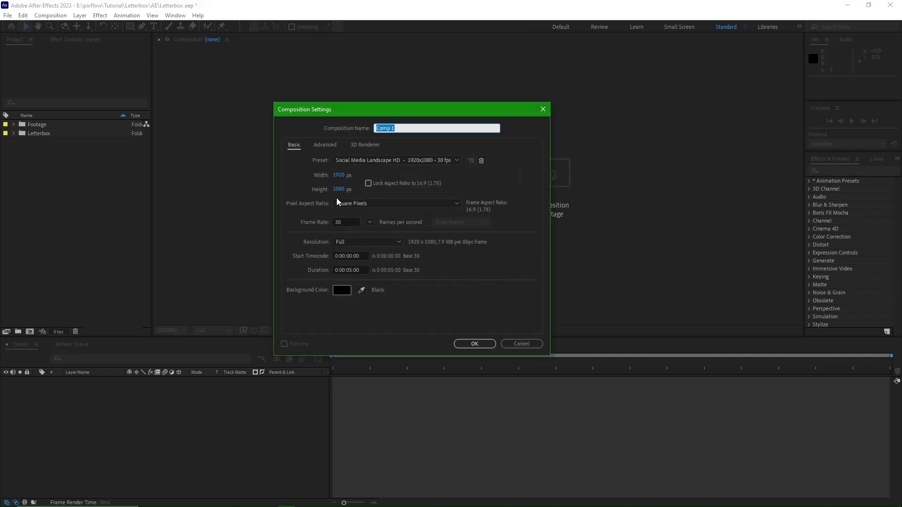
left_click(474, 345)
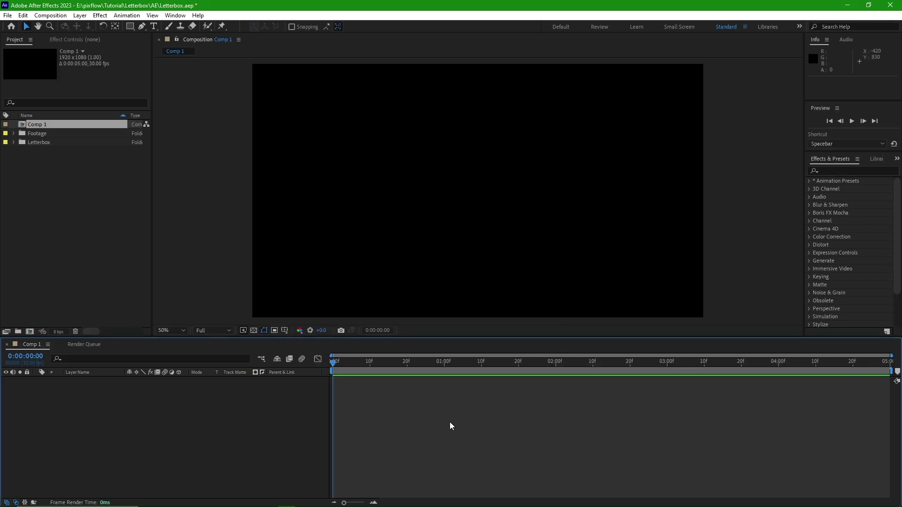
Step: Add the Footage clip to Comp 1 and scale it to 50%
left_click(14, 134)
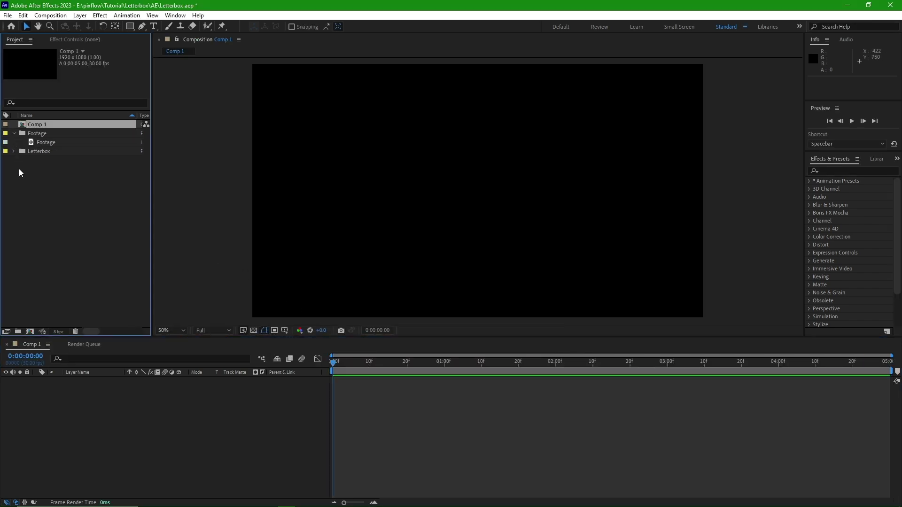
left_click(44, 144)
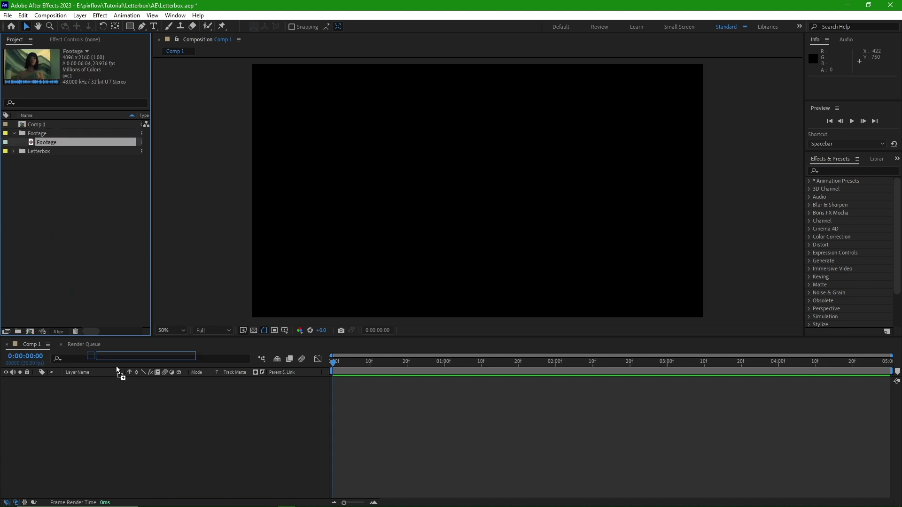
left_click_drag(137, 414, 138, 416)
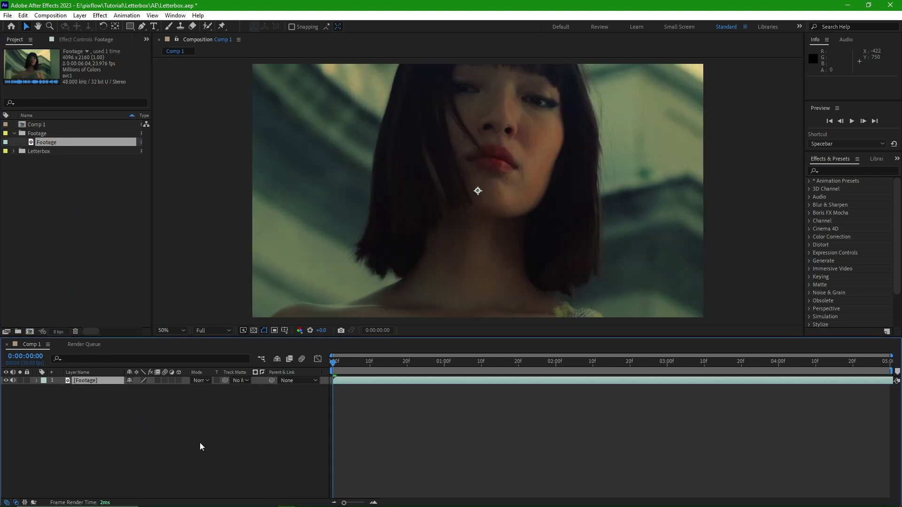
key("s")
type("50")
key("Return")
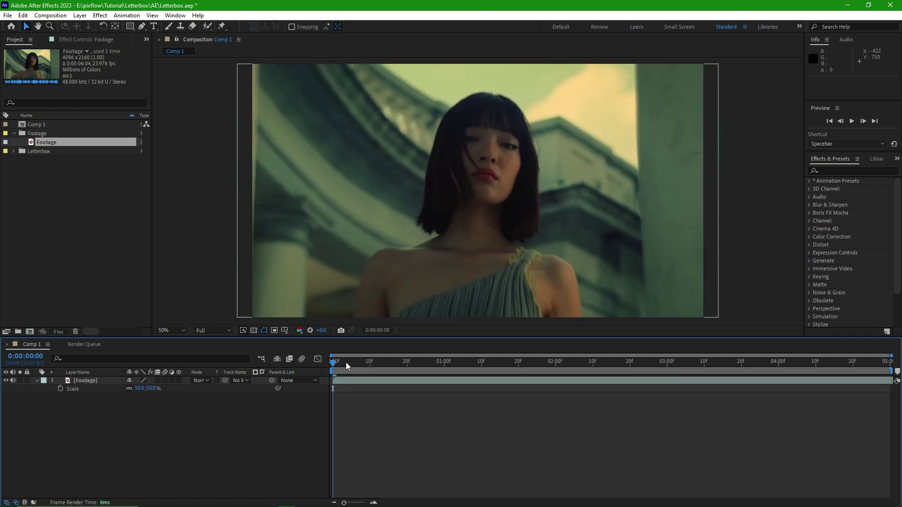
Step: Set preview resolution to Auto, trim the footage's start, and move it back to 0
left_click(207, 329)
left_click(211, 340)
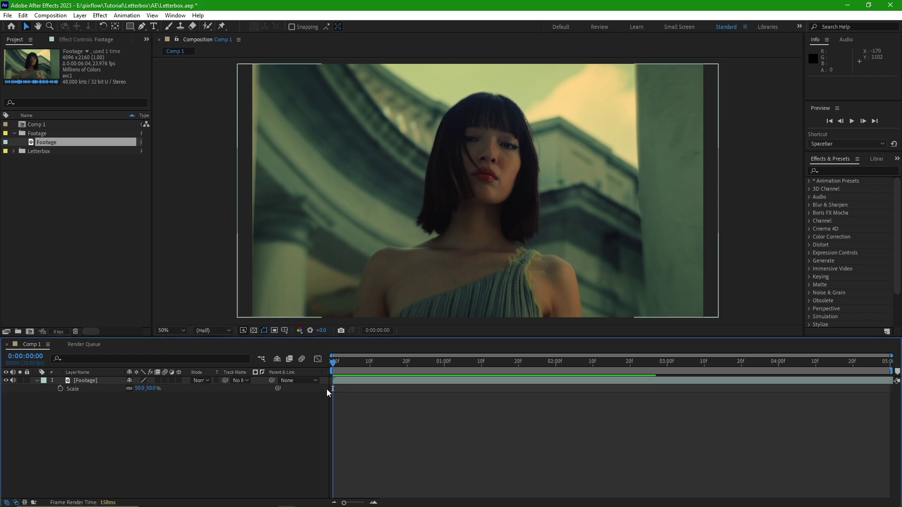
left_click_drag(334, 381, 442, 381)
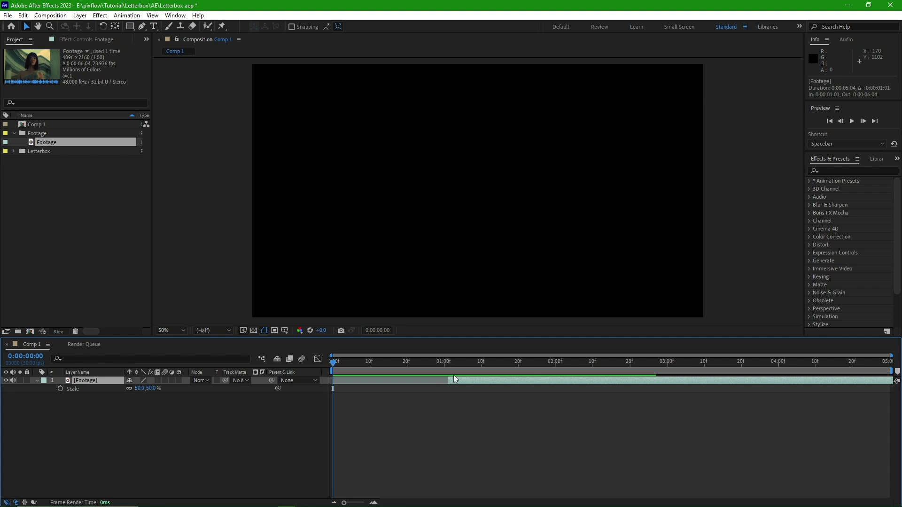
left_click_drag(469, 384, 354, 388)
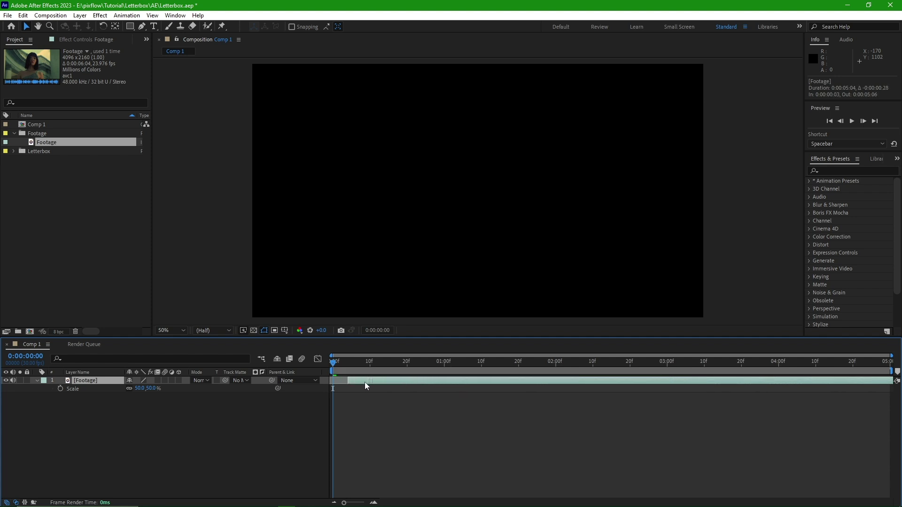
left_click(272, 444)
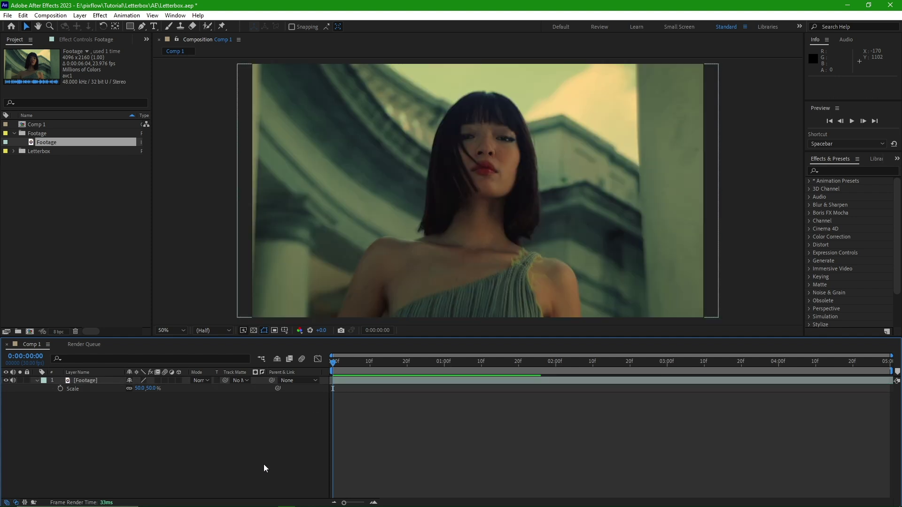
Step: Add 2.2-1 Todd-Ao.mp4 from the Letterbox folder above the footage in Multiply mode
left_click(15, 133)
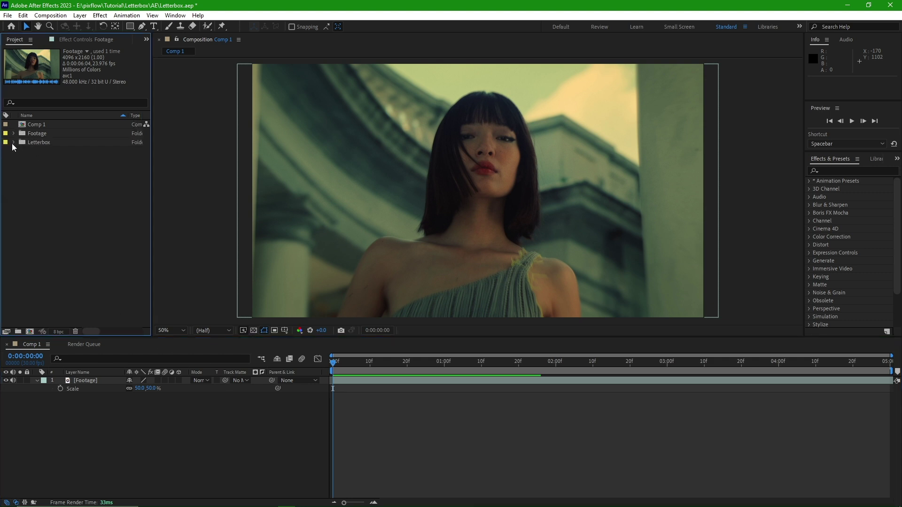
left_click(12, 142)
left_click_drag(59, 161, 88, 380)
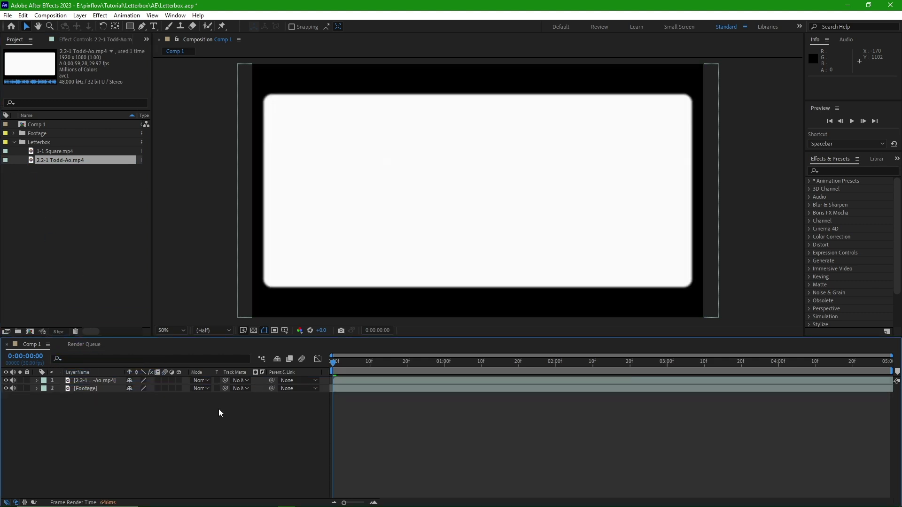
left_click(206, 381)
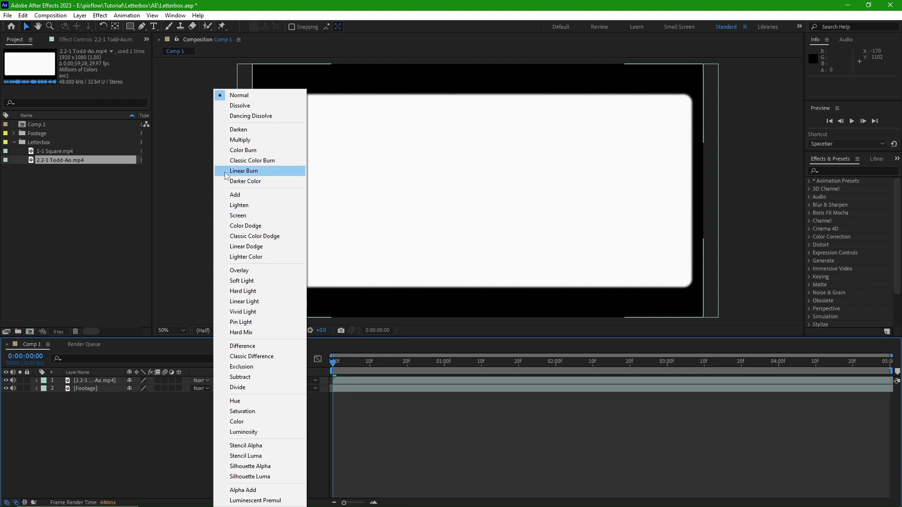
left_click(240, 140)
Step: Preview the composition, then return to its first frame
key("space")
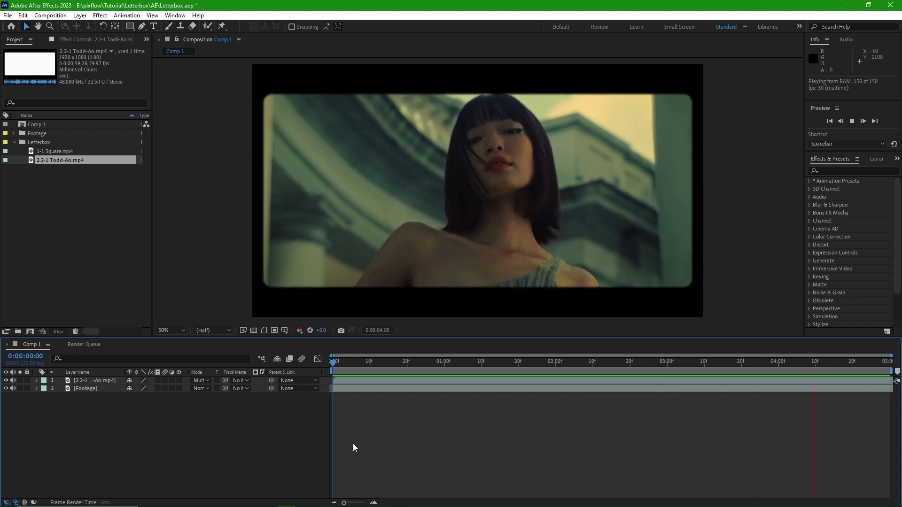
key("space")
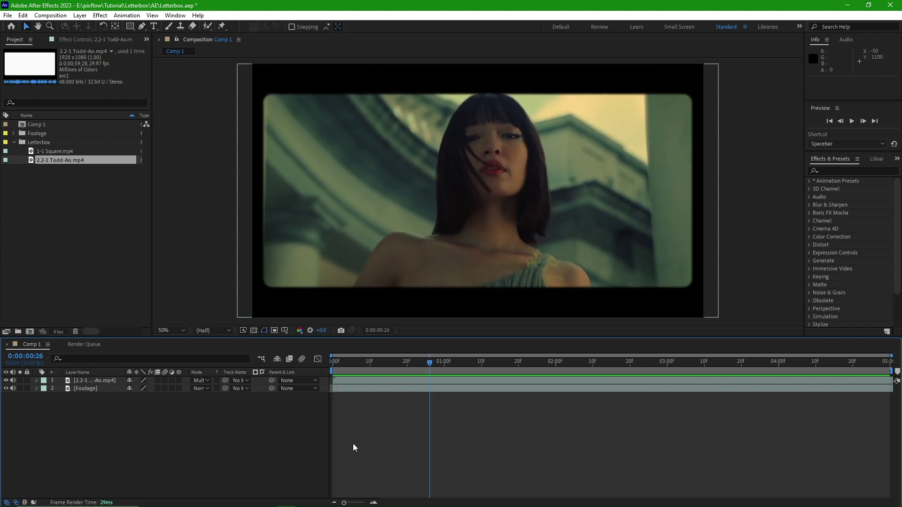
key("Home")
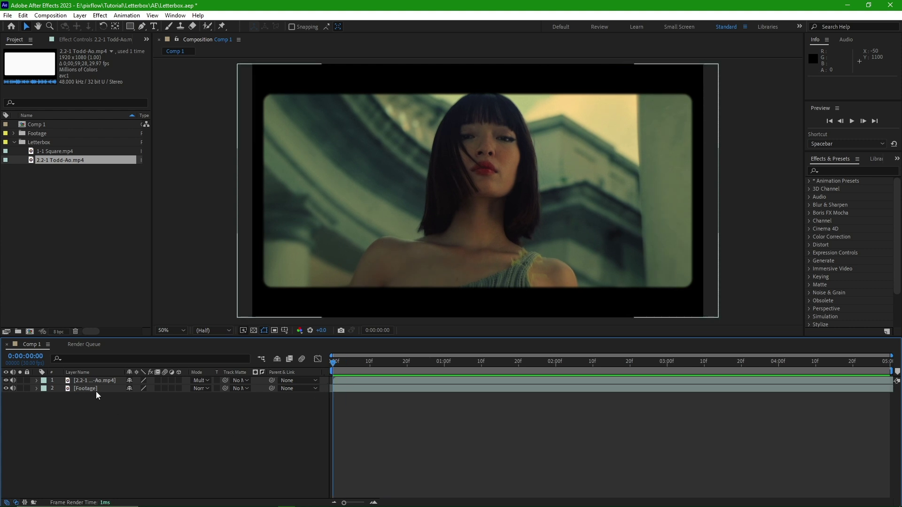
Step: Add 1-1 Square.mp4 in Multiply mode, hide the Todd-Ao layer, and play a preview
left_click_drag(55, 150, 87, 378)
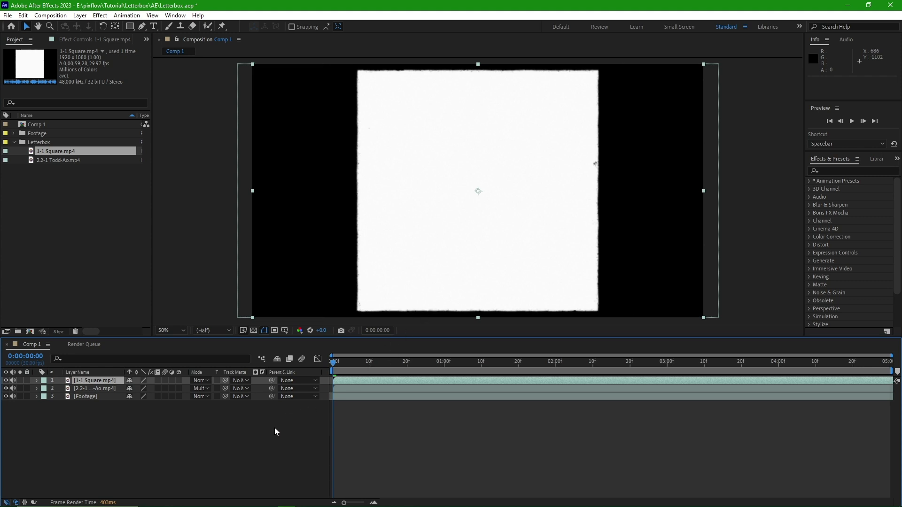
left_click(207, 382)
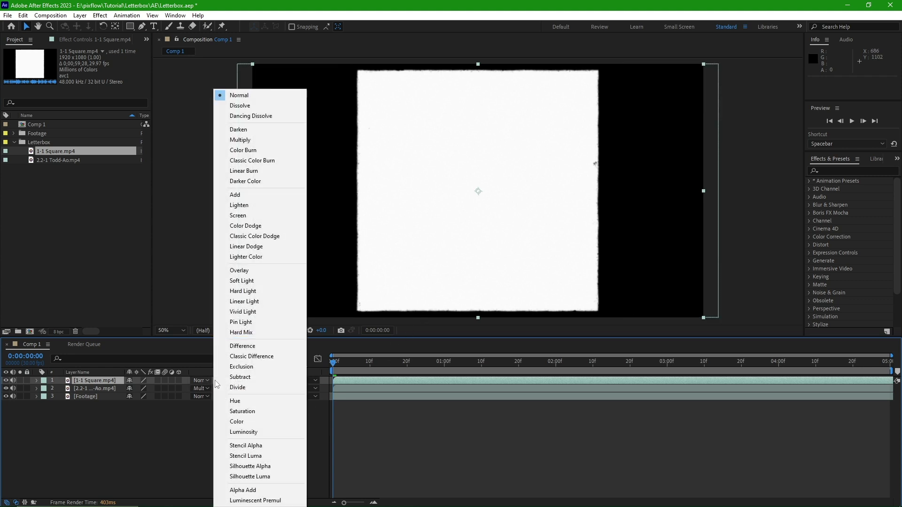
left_click(240, 139)
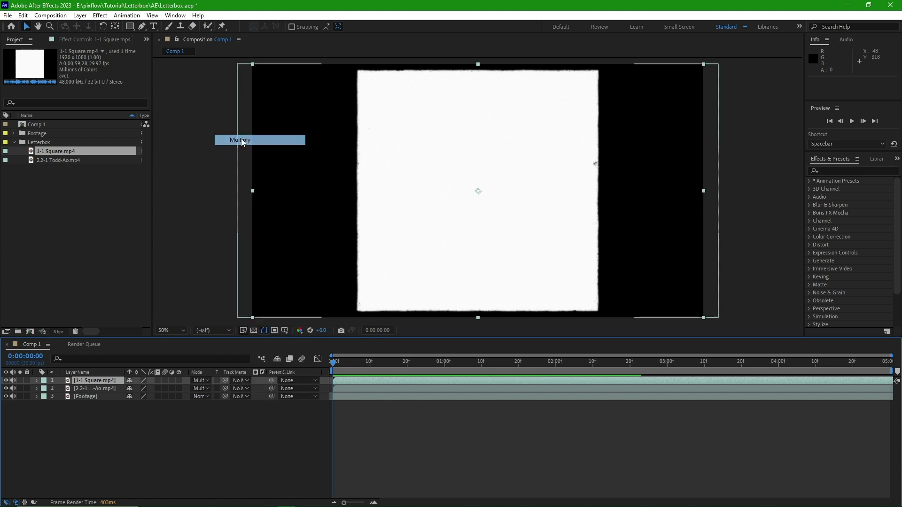
left_click(227, 418)
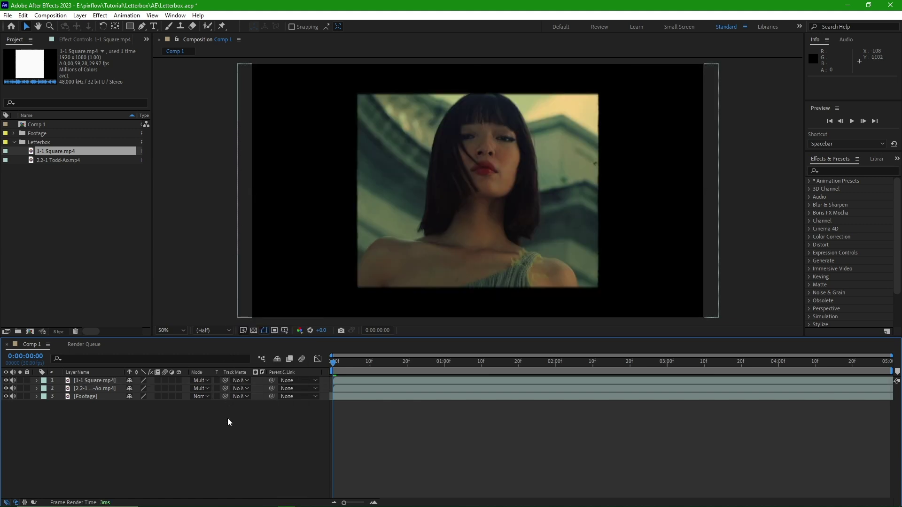
left_click(10, 388)
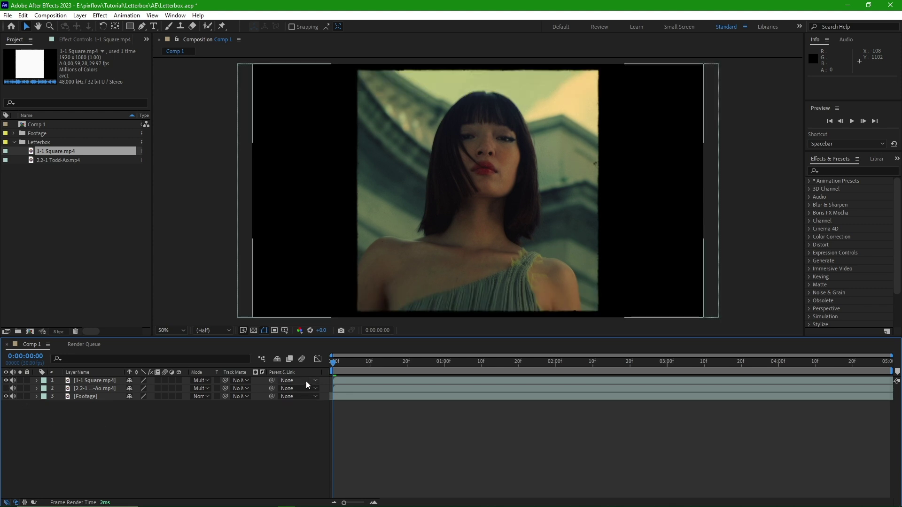
key("space")
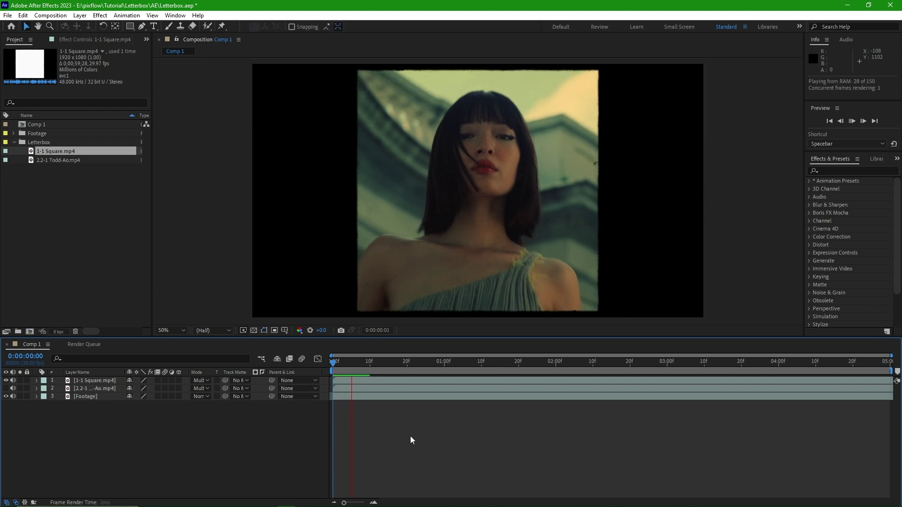